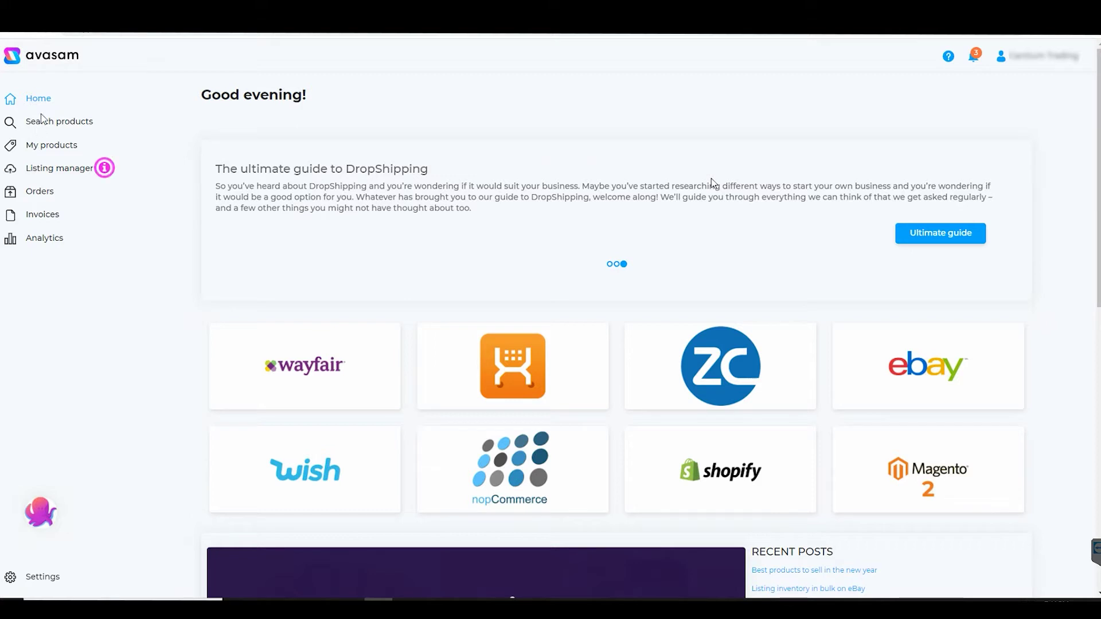
# Step: On the product search page, filter the catalogue to the New product type
pyautogui.click(60, 125)
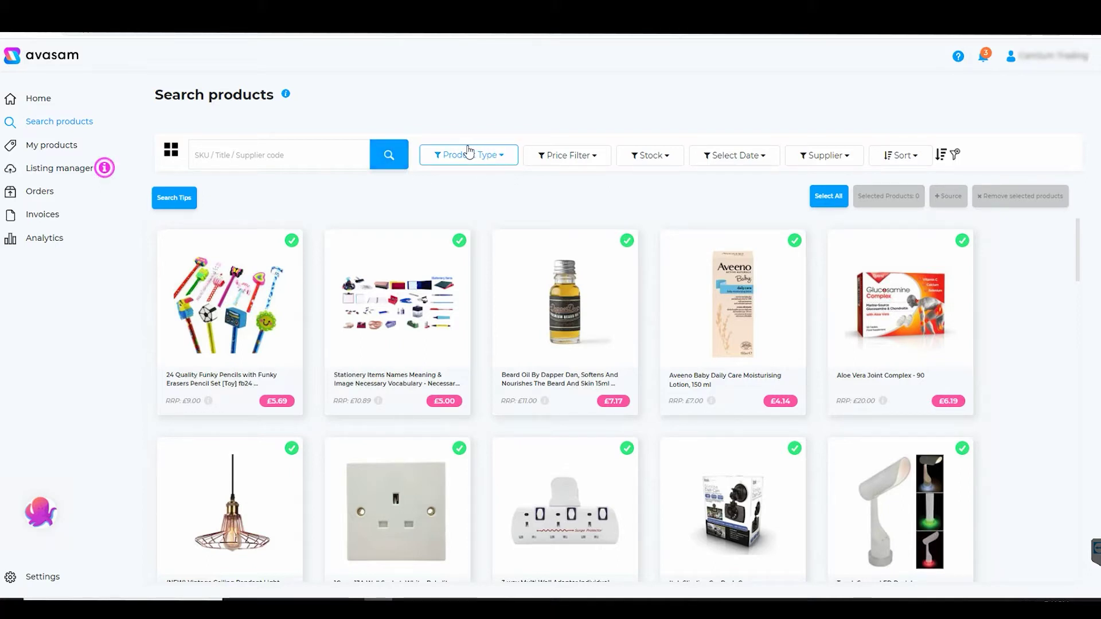
pyautogui.click(443, 161)
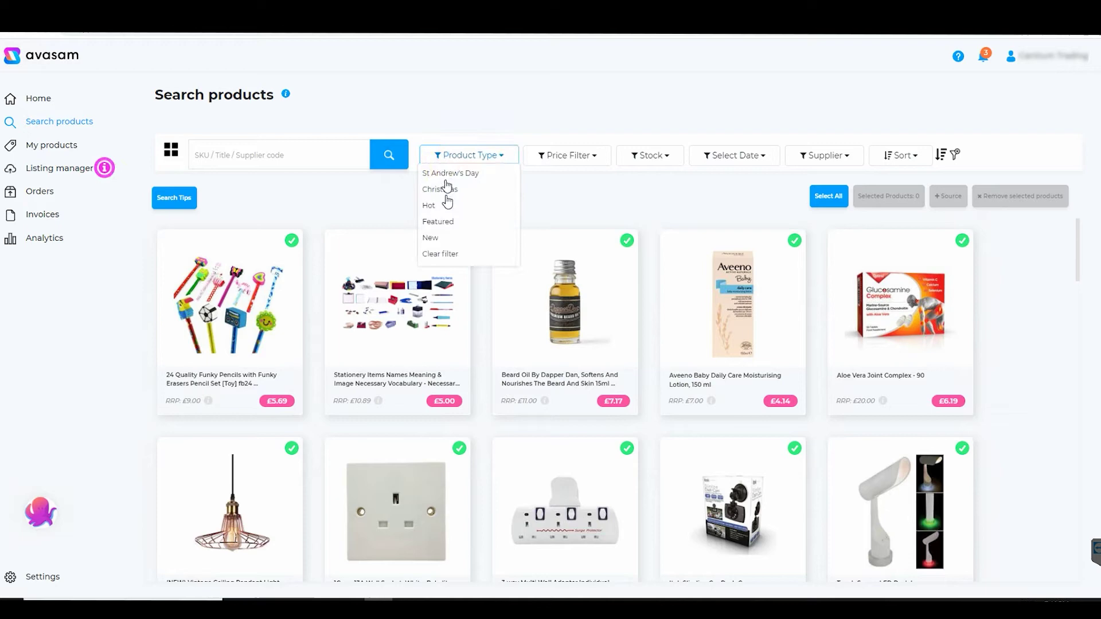
pyautogui.click(439, 238)
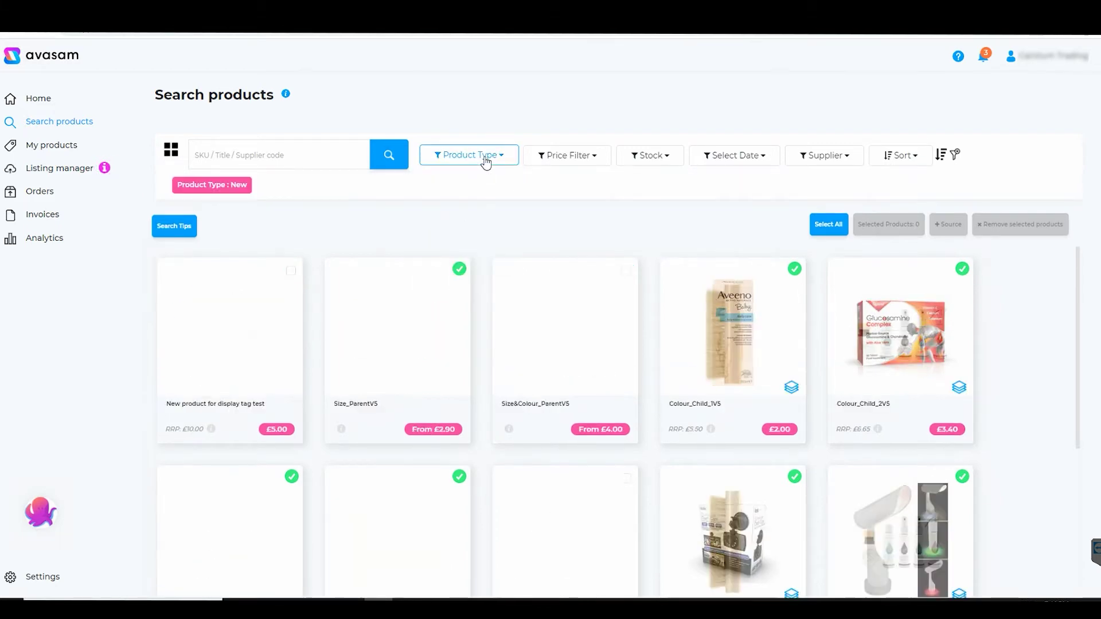
# Step: Look over the Price, Stock, Date and Supplier filters, then remove the New filter
pyautogui.click(569, 158)
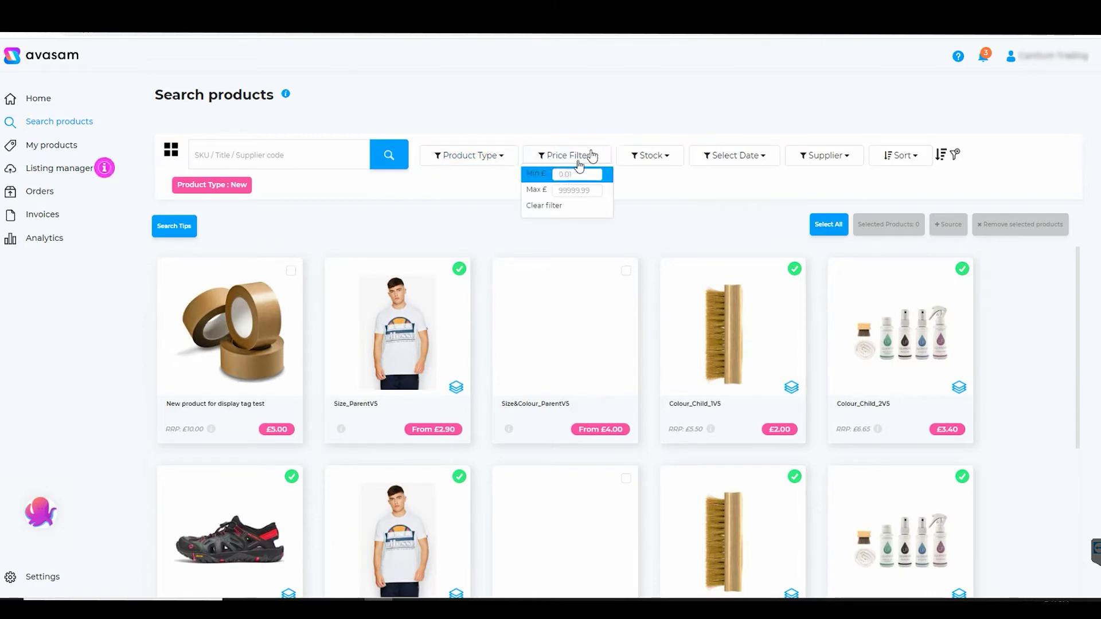
pyautogui.click(637, 156)
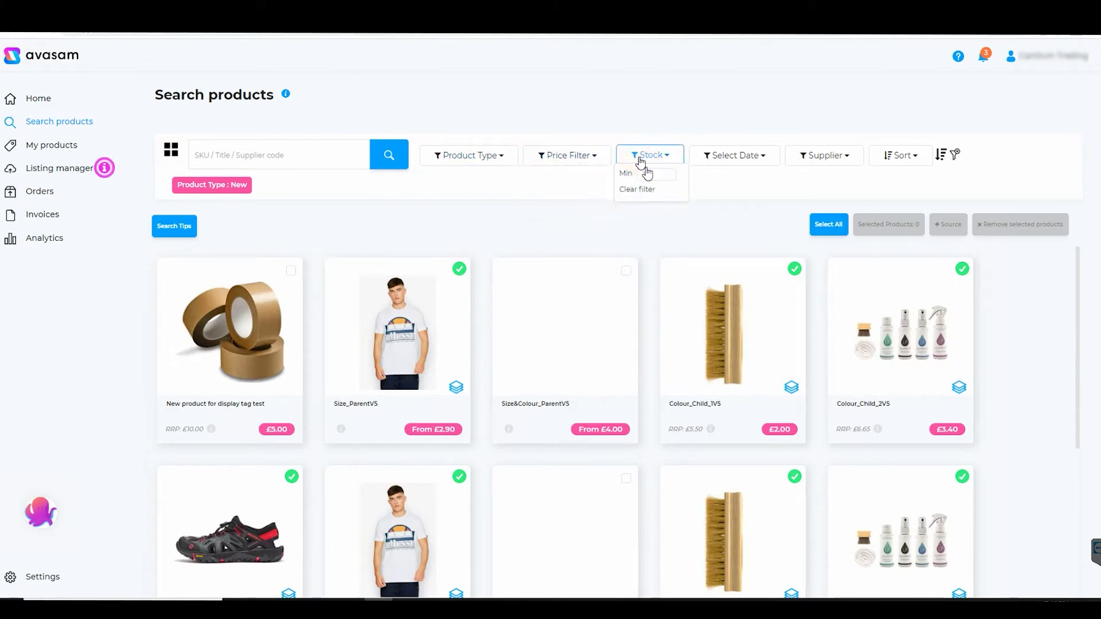
pyautogui.click(747, 158)
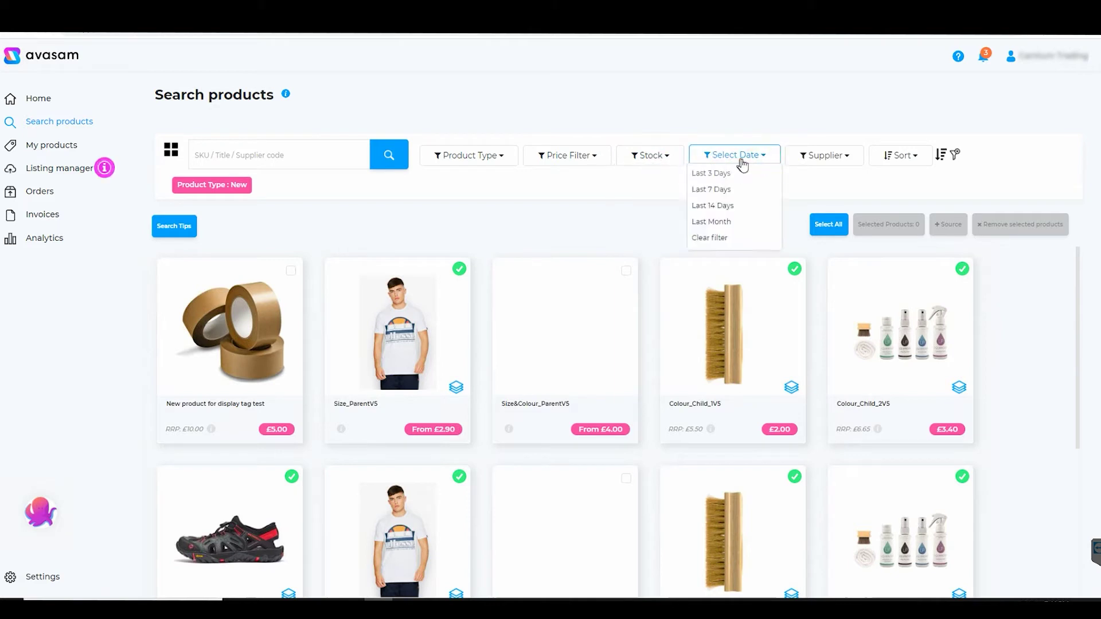
pyautogui.click(825, 156)
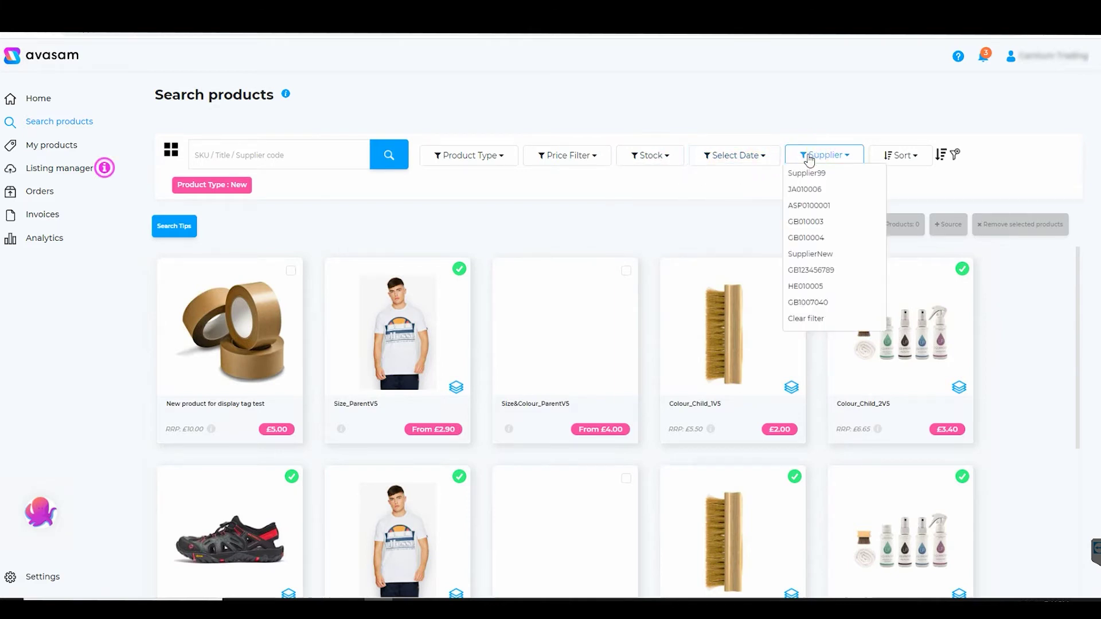
pyautogui.click(627, 226)
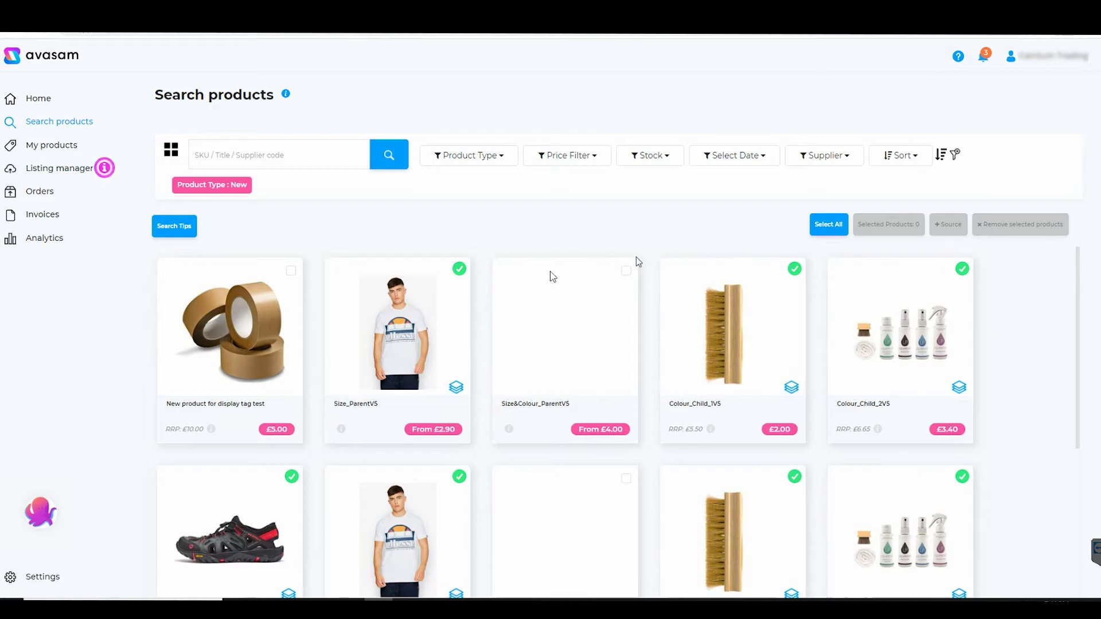
pyautogui.click(250, 185)
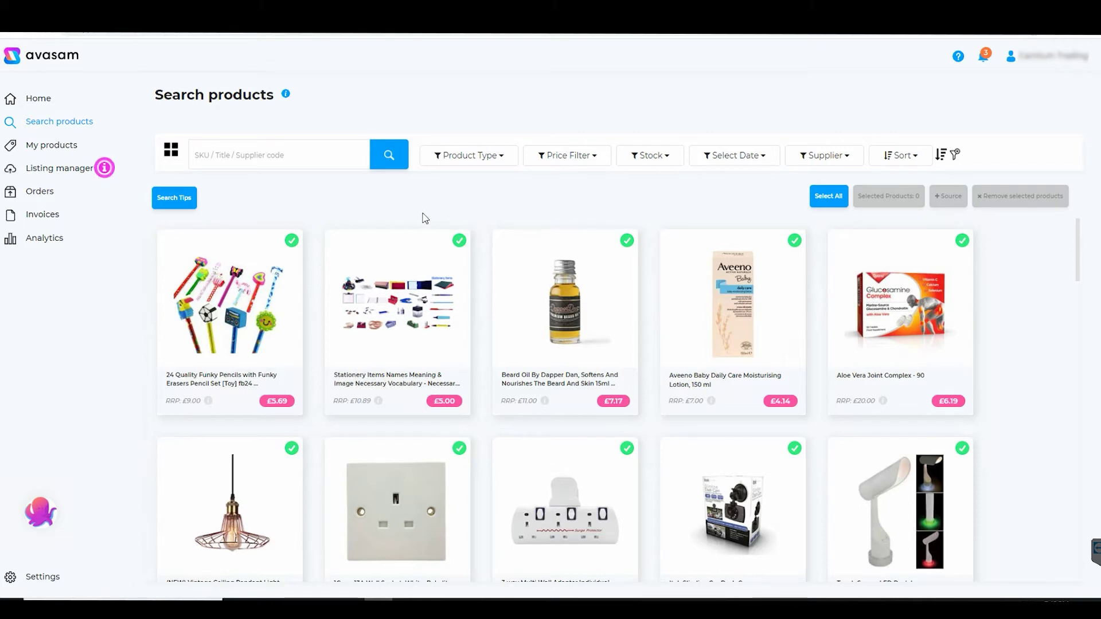
pyautogui.click(170, 152)
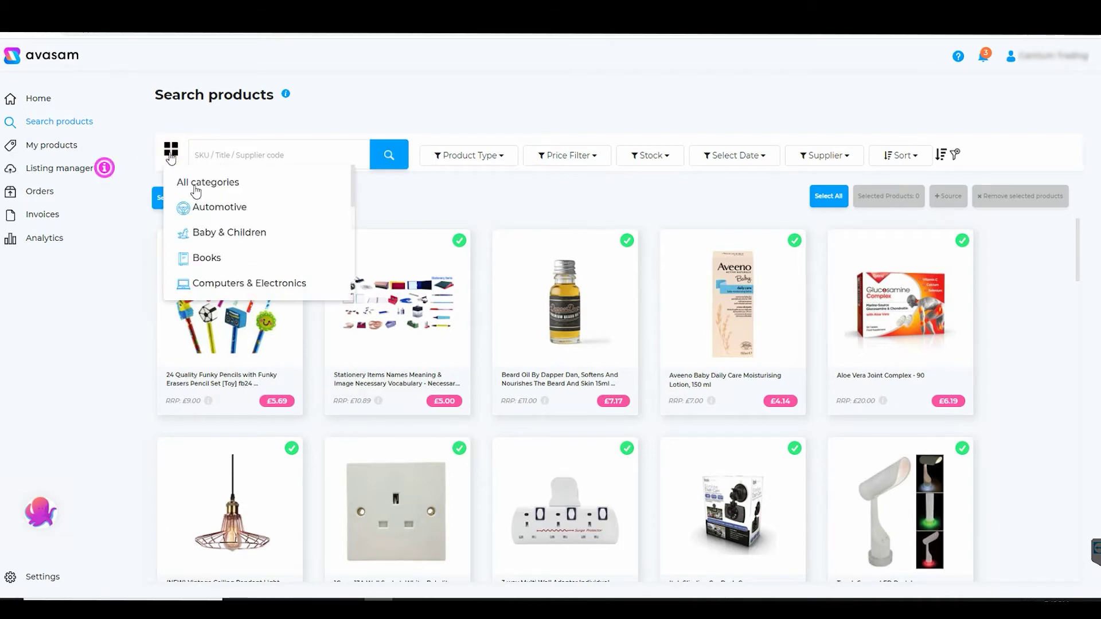
pyautogui.scroll(-1, 287, 235)
pyautogui.scroll(-5, 286, 239)
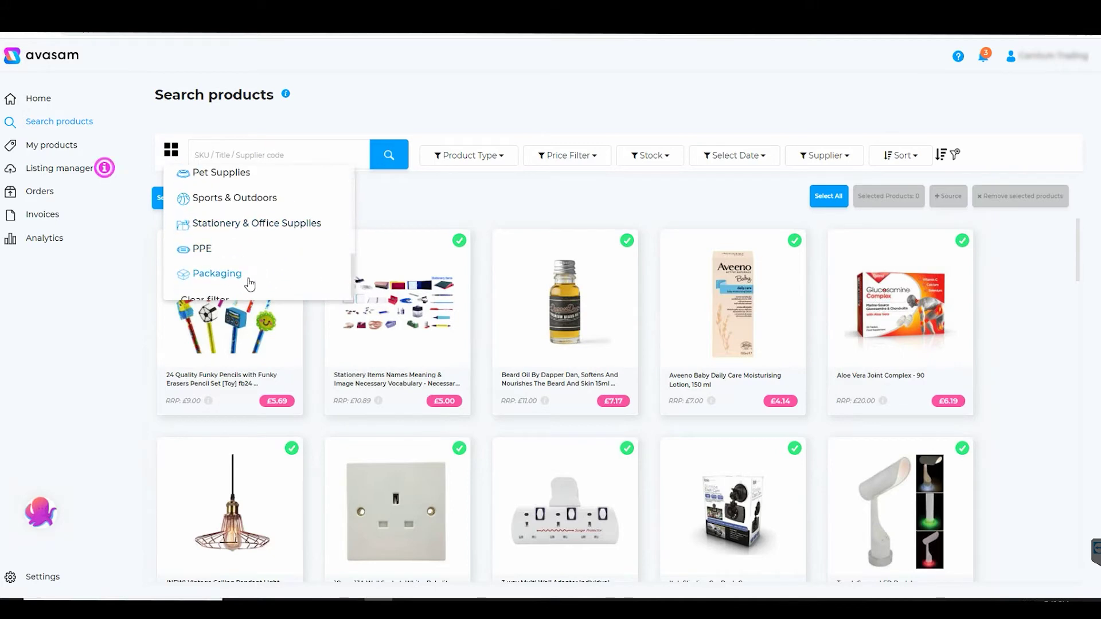
pyautogui.scroll(-1, 243, 281)
pyautogui.click(230, 288)
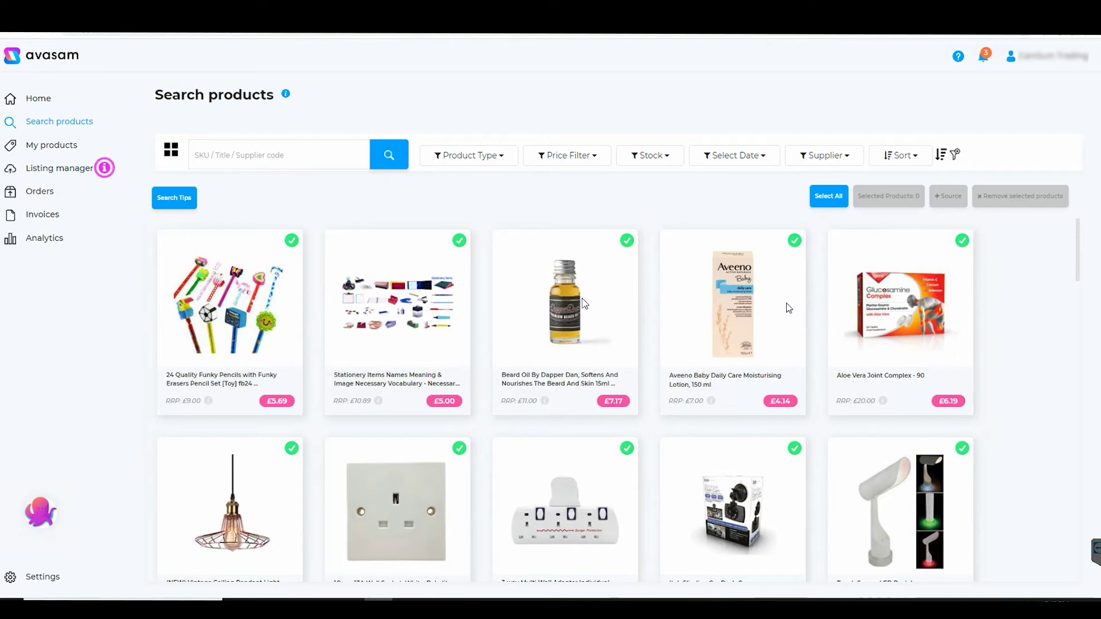
pyautogui.moveTo(230, 323)
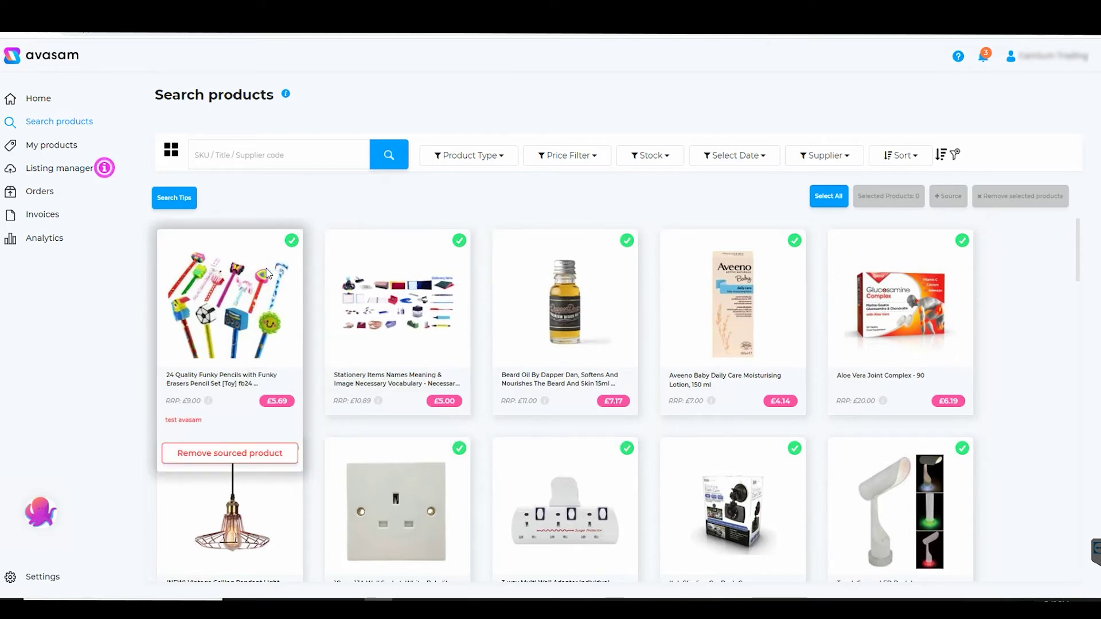
pyautogui.click(189, 202)
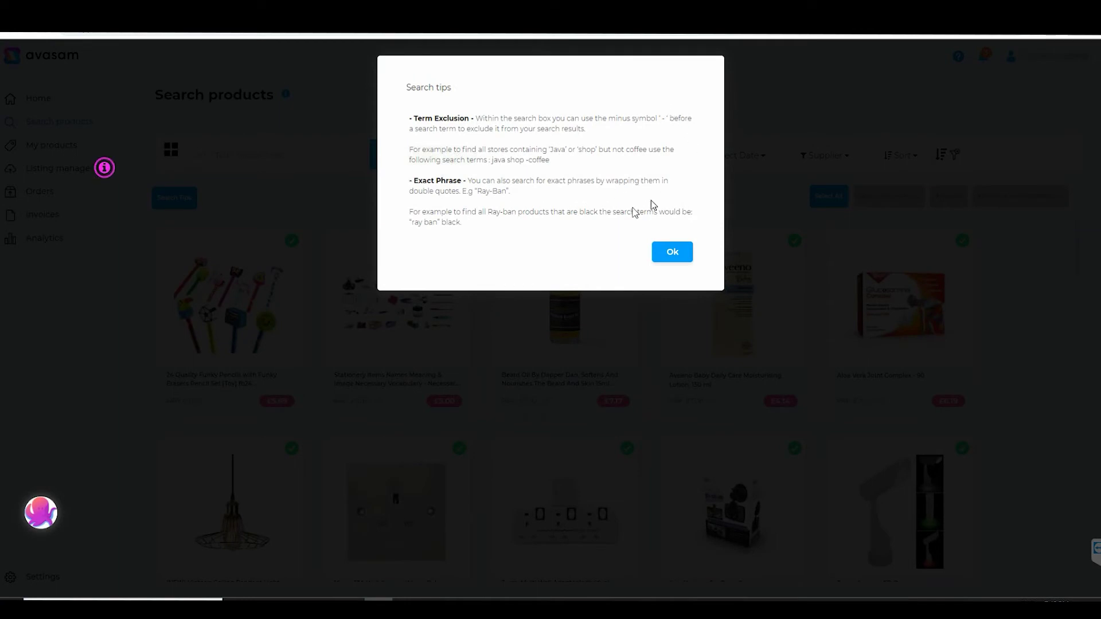
pyautogui.click(669, 260)
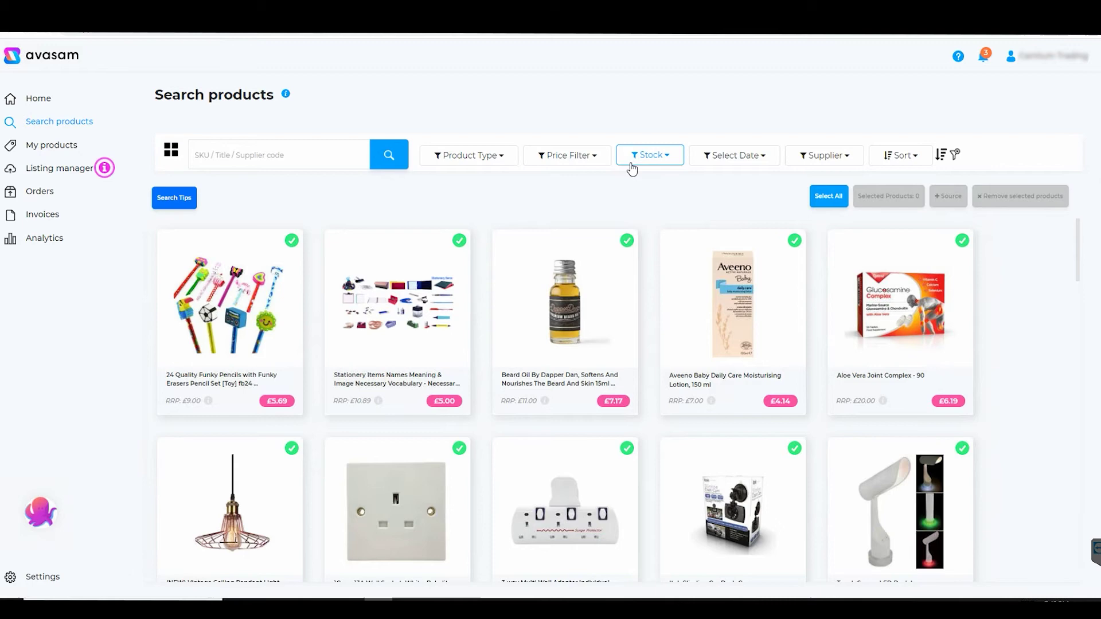
# Step: Set the price filter minimum to £60.00
pyautogui.click(551, 160)
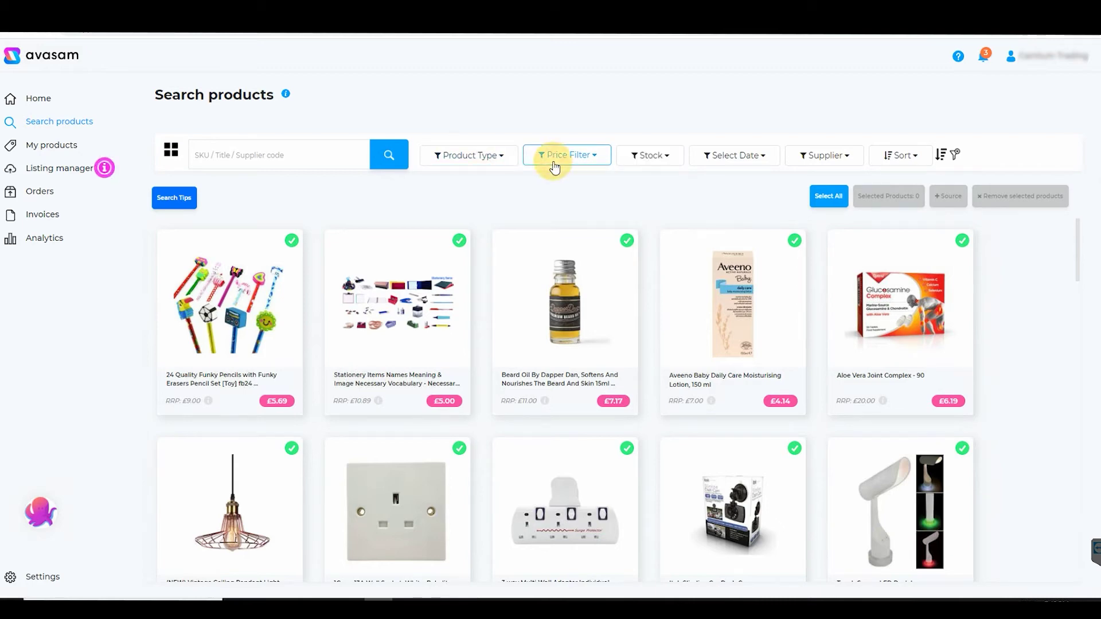
pyautogui.click(566, 177)
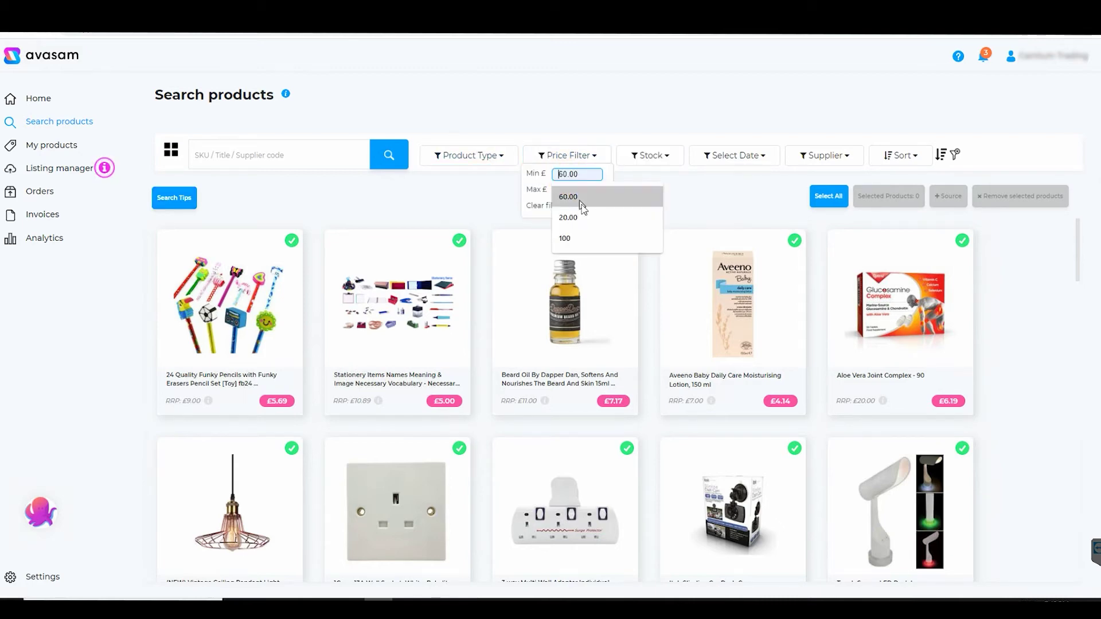
pyautogui.click(582, 206)
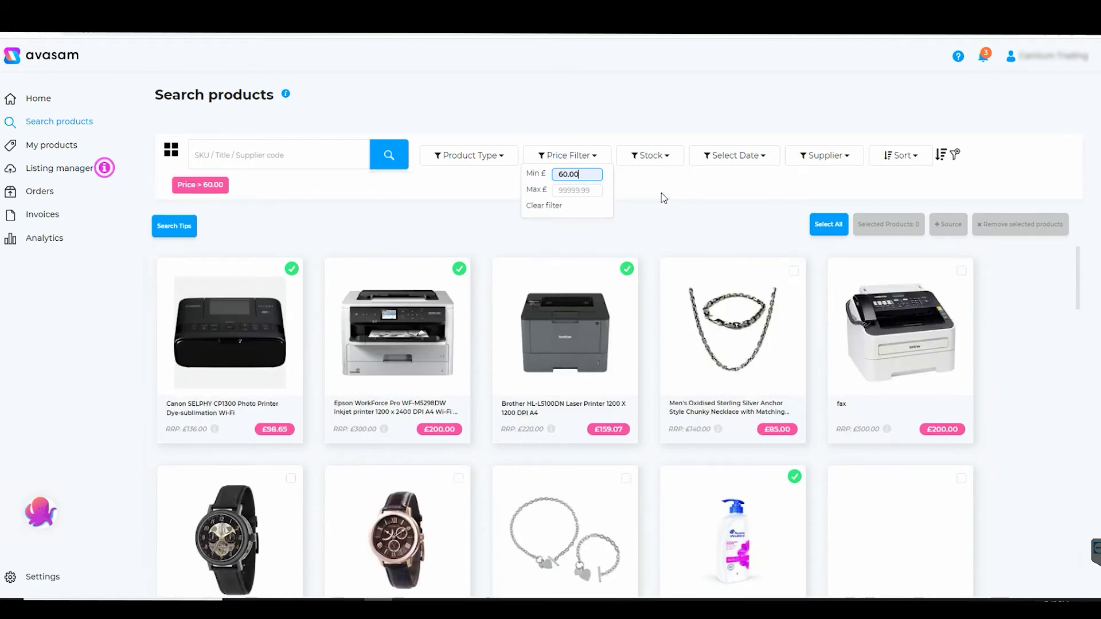
# Step: Sort the results by price from lowest to highest
pyautogui.click(940, 156)
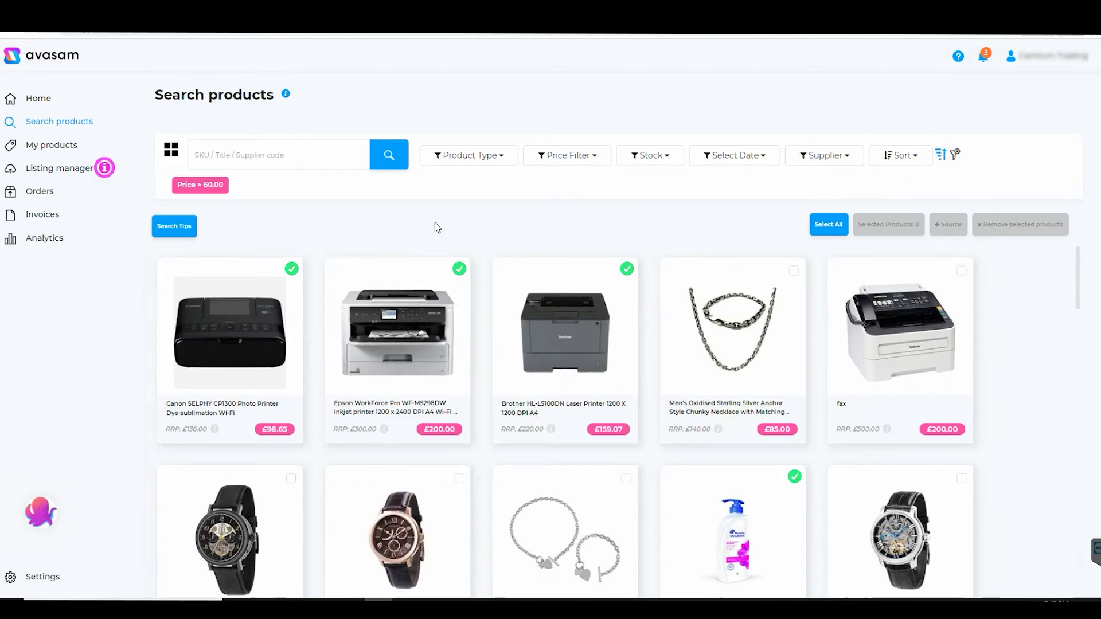
pyautogui.click(902, 158)
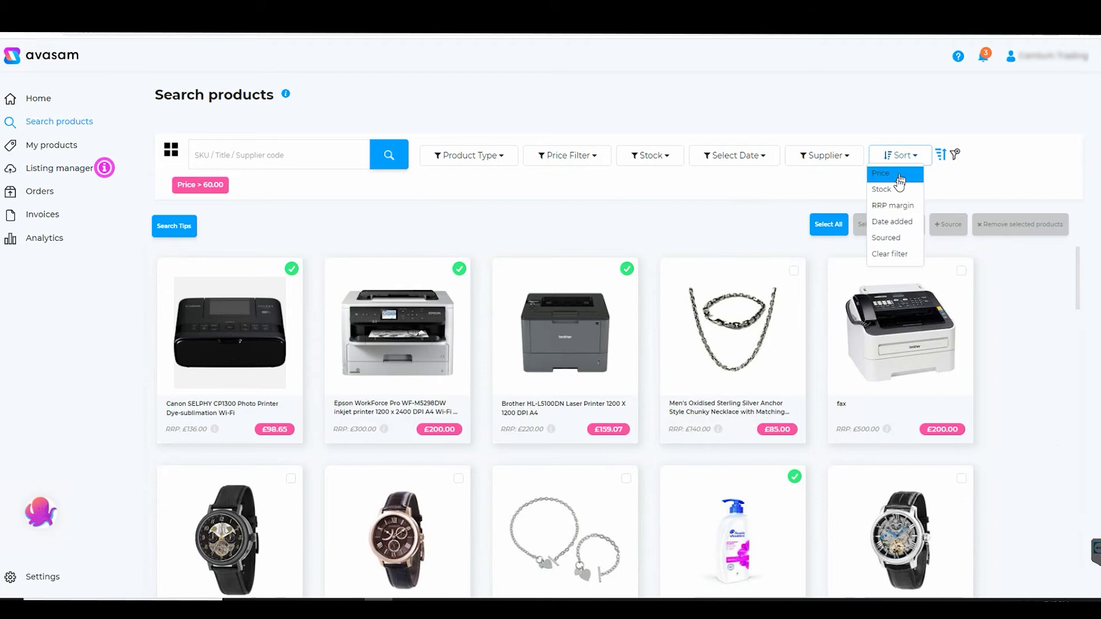
pyautogui.click(888, 174)
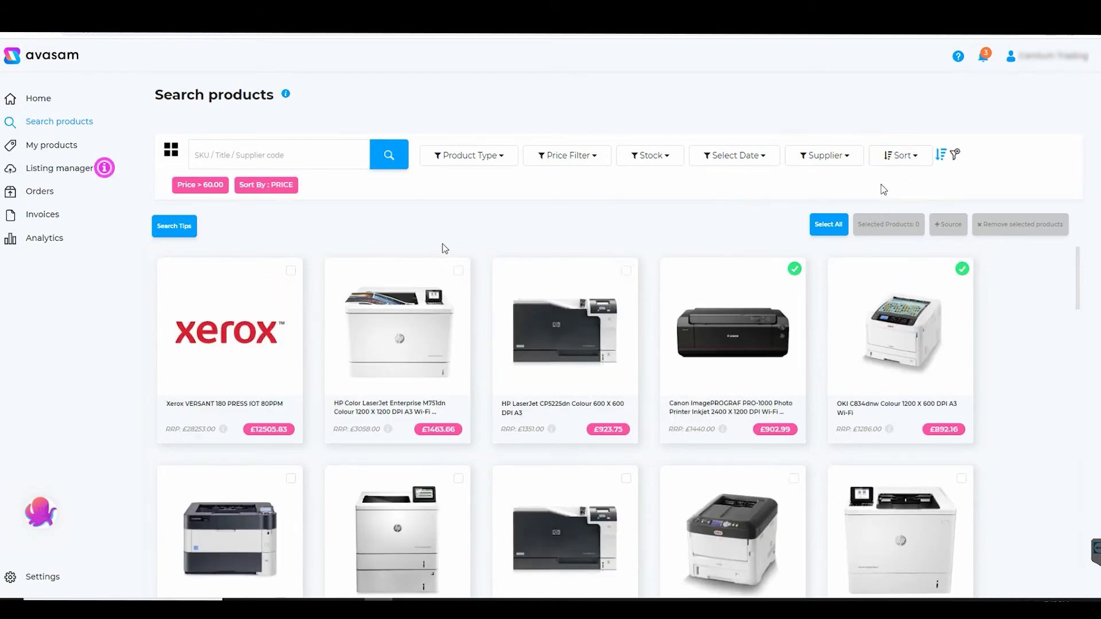
pyautogui.click(941, 156)
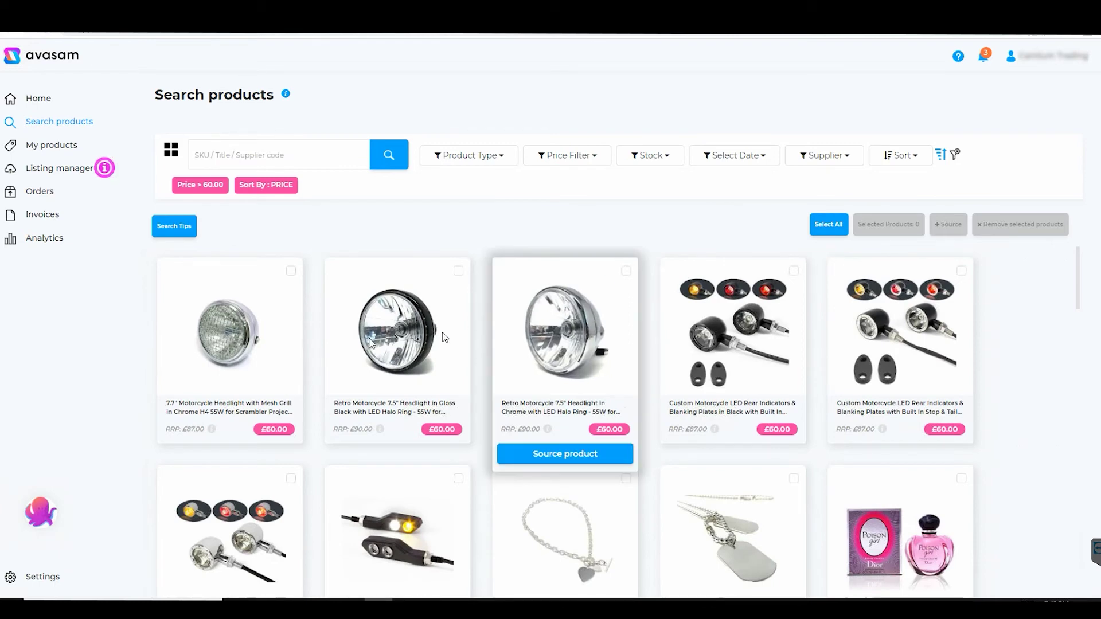
# Step: Select all 50 £60+ products, source them and confirm, then go to My Products
pyautogui.click(291, 271)
pyautogui.click(459, 271)
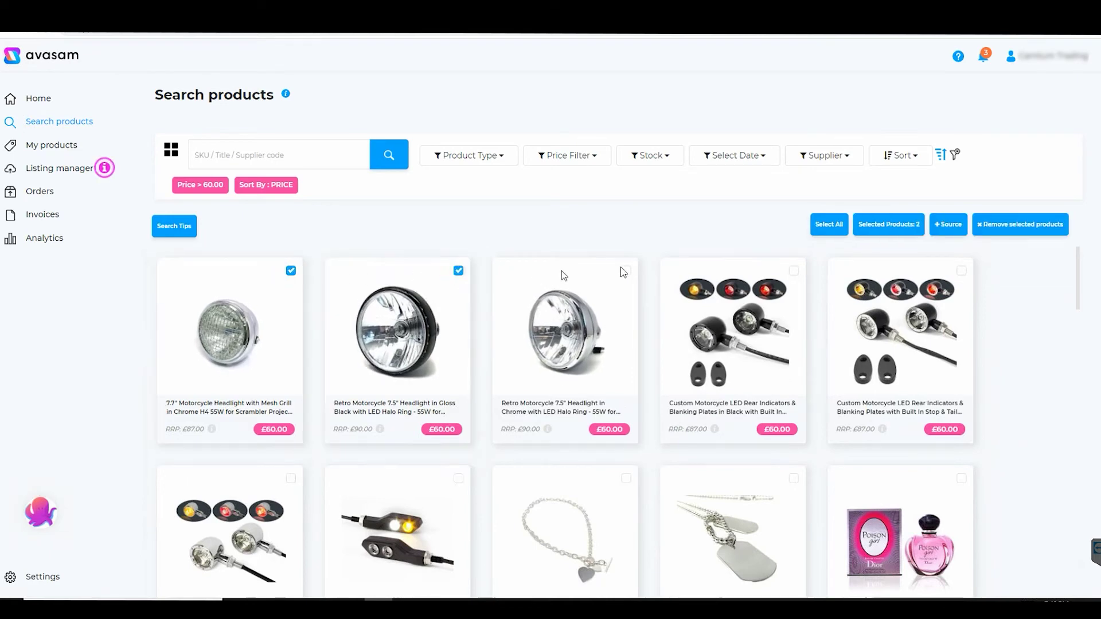
pyautogui.click(625, 271)
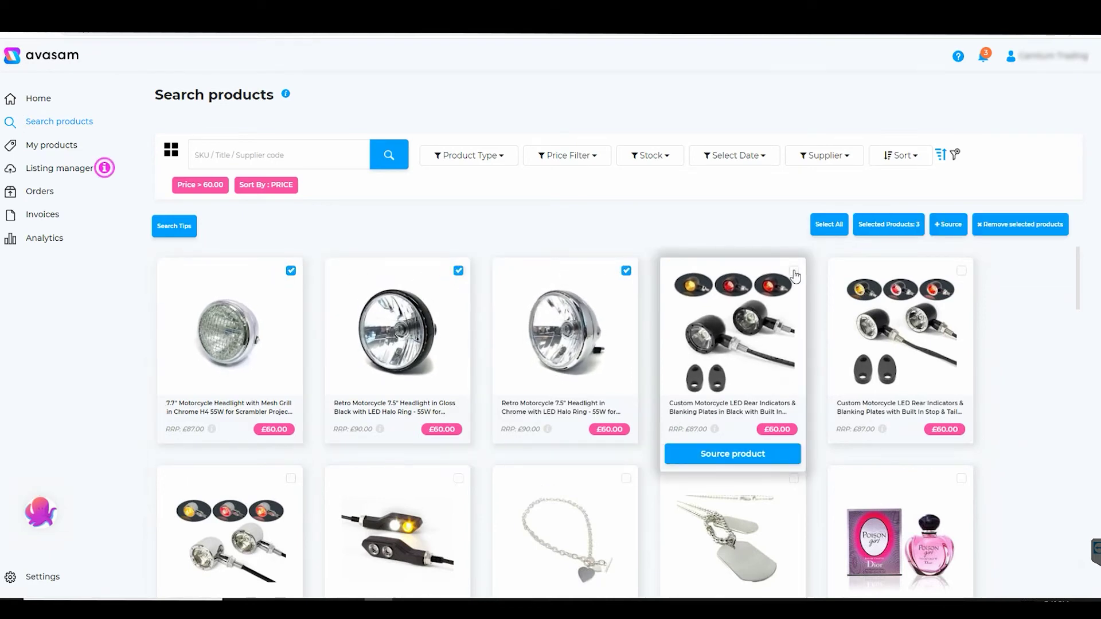
pyautogui.click(826, 224)
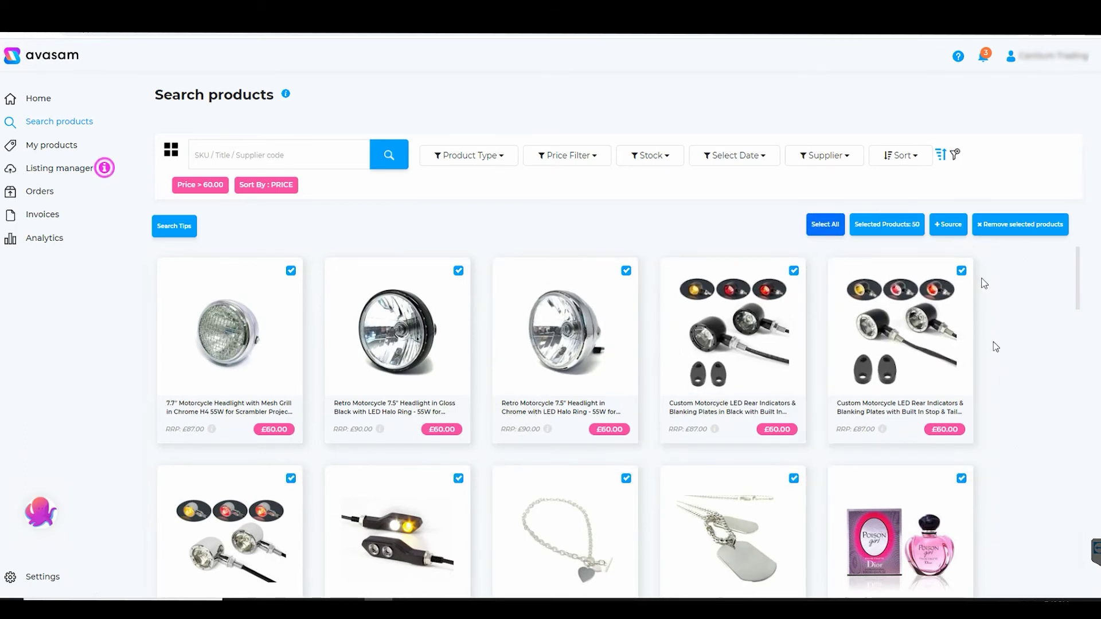
pyautogui.click(947, 224)
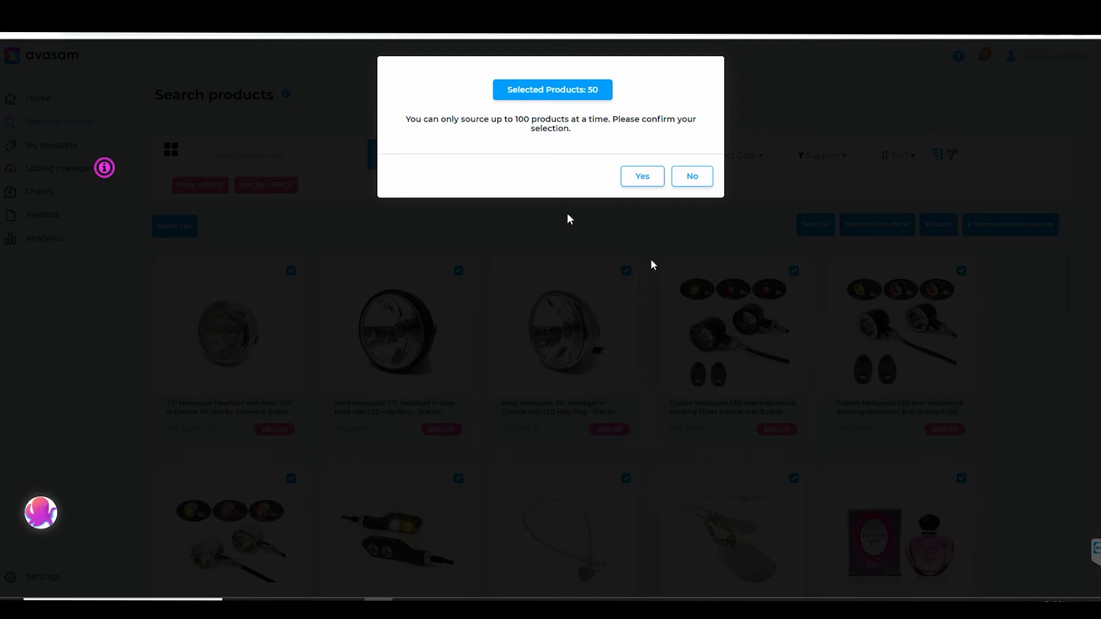
pyautogui.click(633, 181)
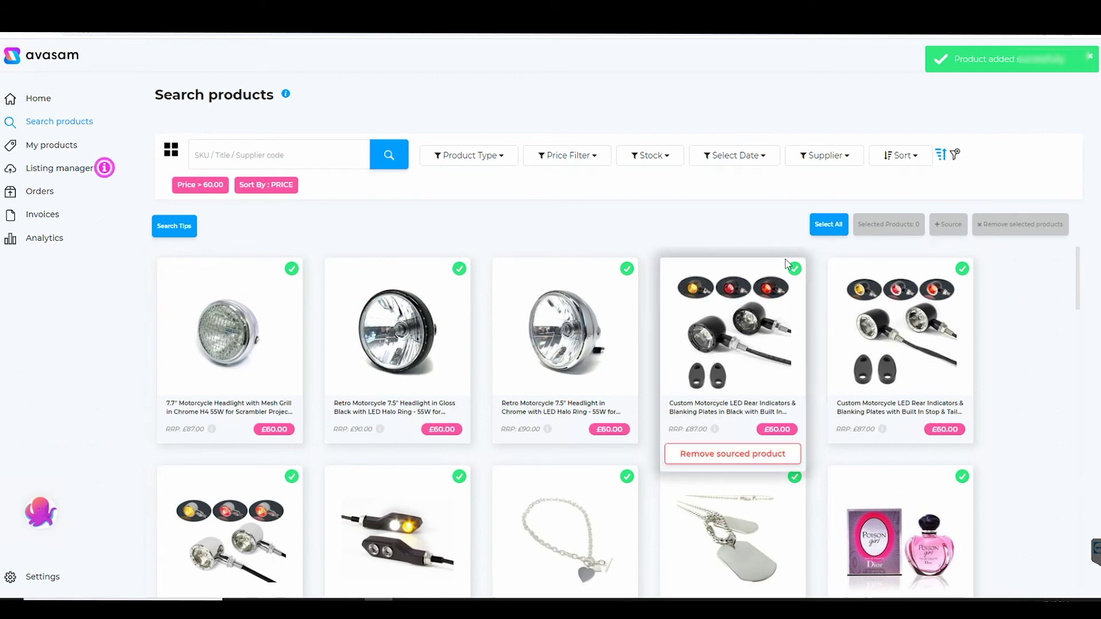
pyautogui.moveTo(732, 349)
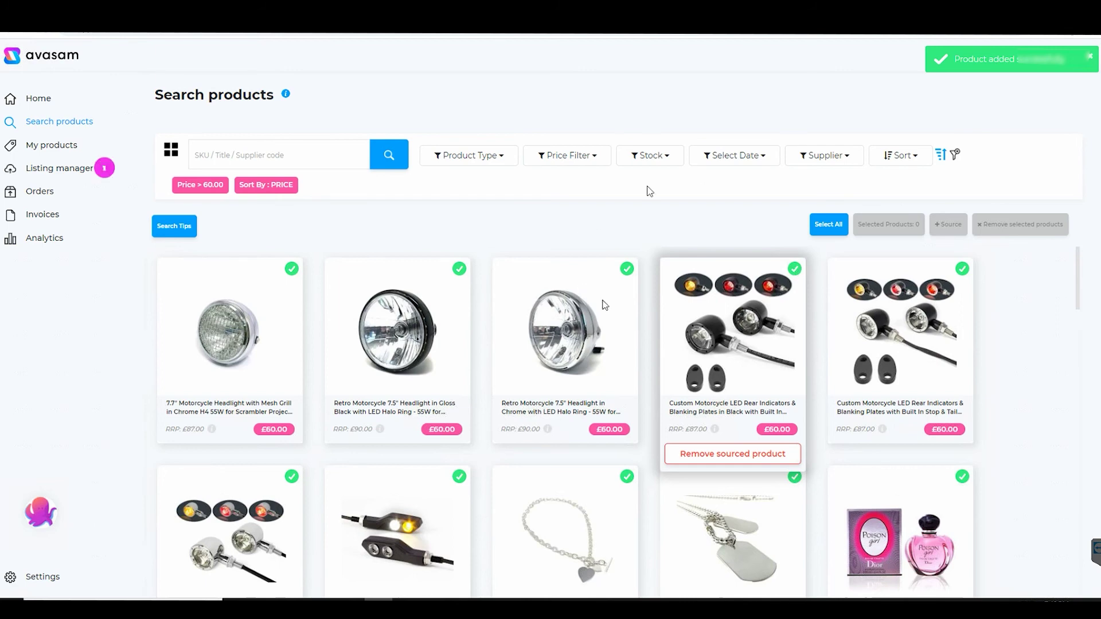
pyautogui.click(52, 147)
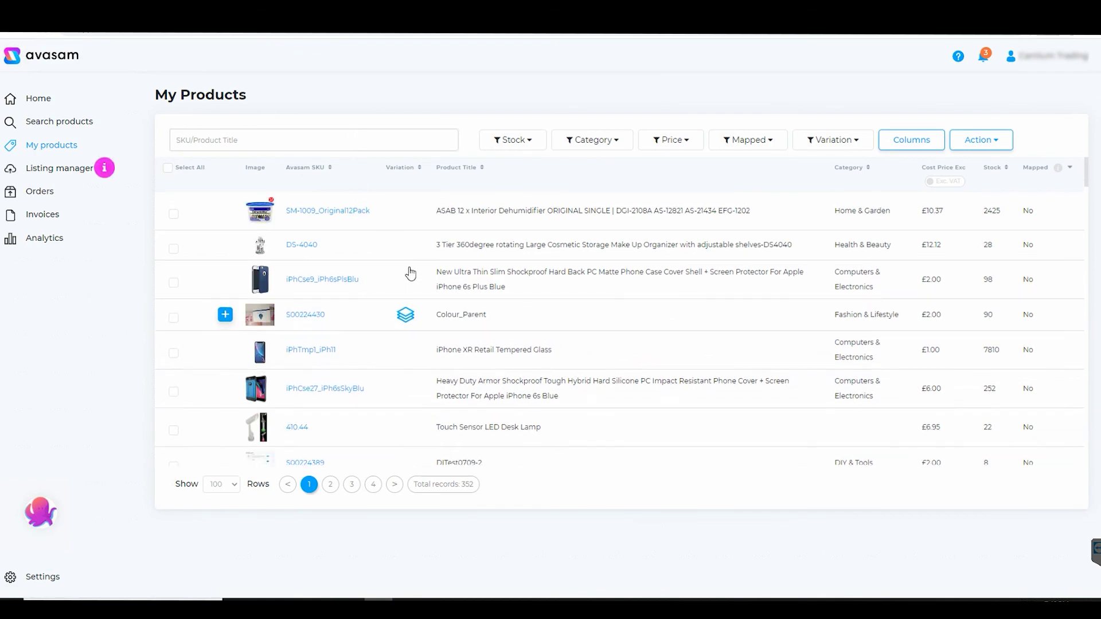
# Step: Scroll down the 352-record My Products table past items like a frying pan set and paper shredder
pyautogui.scroll(-5, 406, 274)
pyautogui.scroll(-5, 409, 273)
pyautogui.scroll(-3, 410, 274)
pyautogui.scroll(-3, 407, 269)
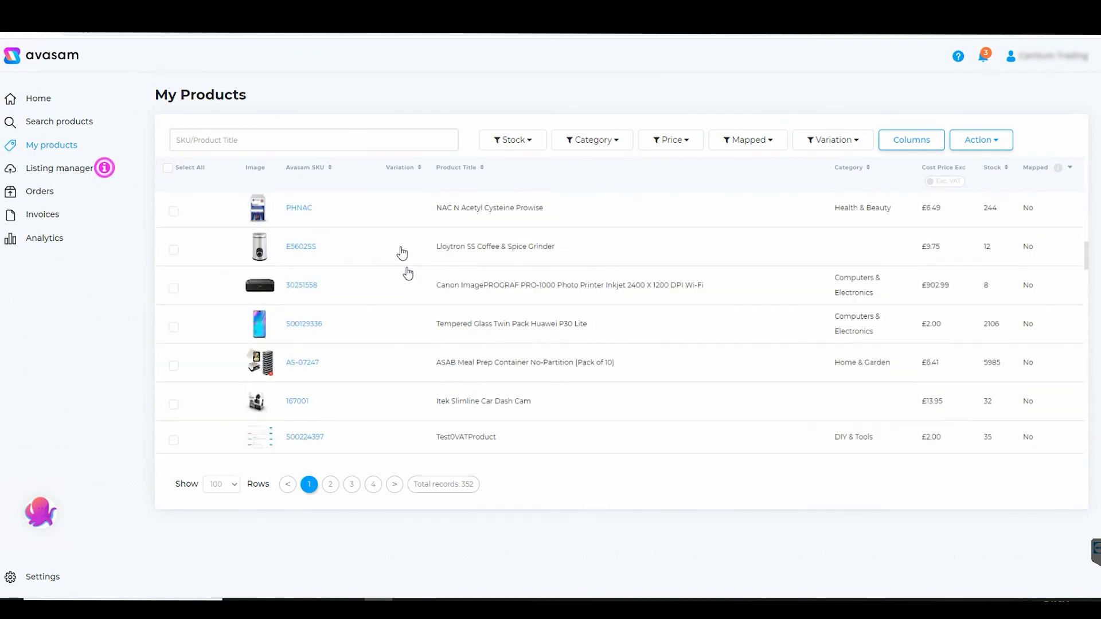
pyautogui.scroll(-3, 320, 351)
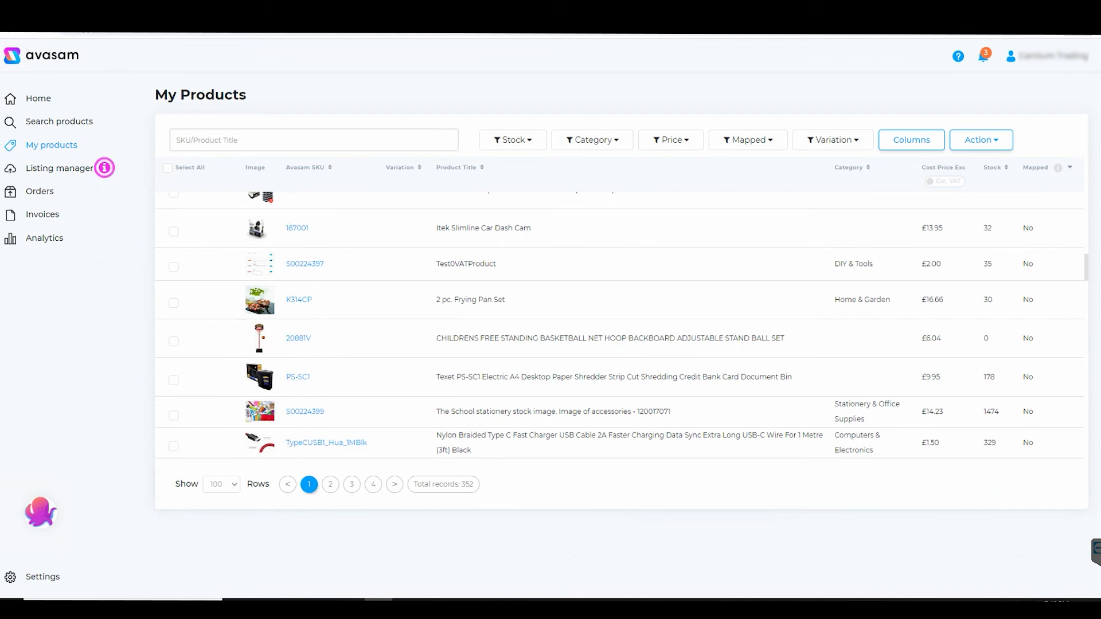